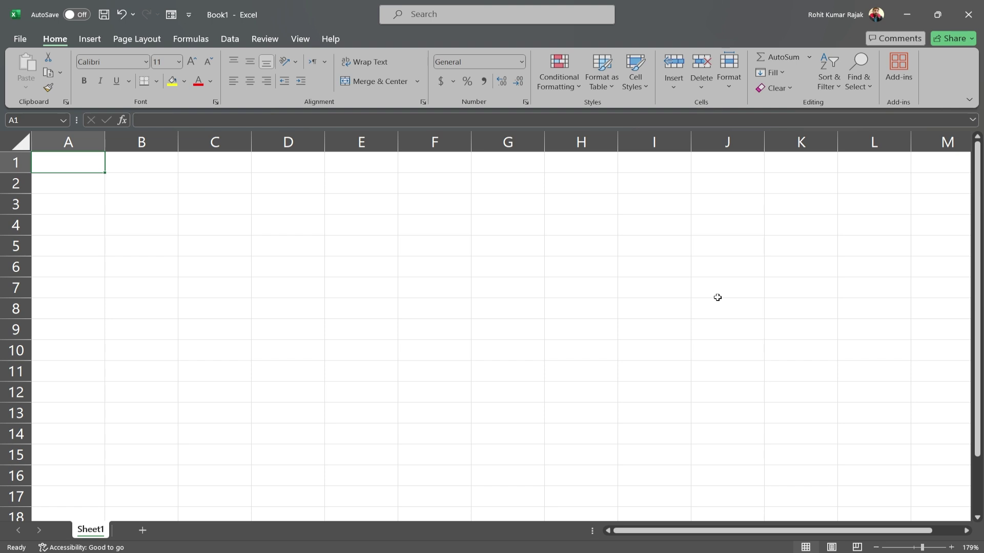
Select cell A1 and enter 'Welcome to the world', moving down to A2
{"action": "left_click", "coordinate": [73, 143]}
{"action": "left_click", "coordinate": [298, 228]}
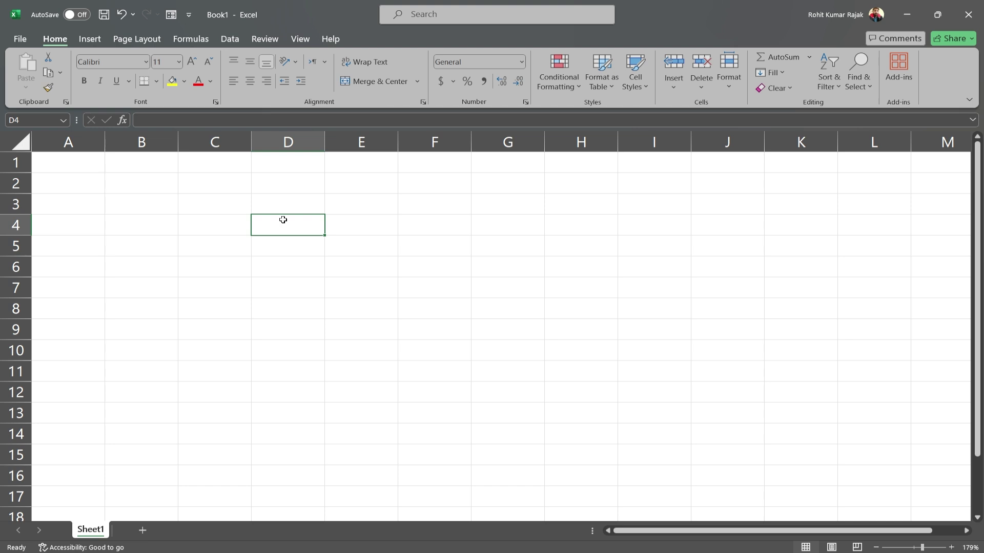
{"action": "left_click", "coordinate": [77, 162]}
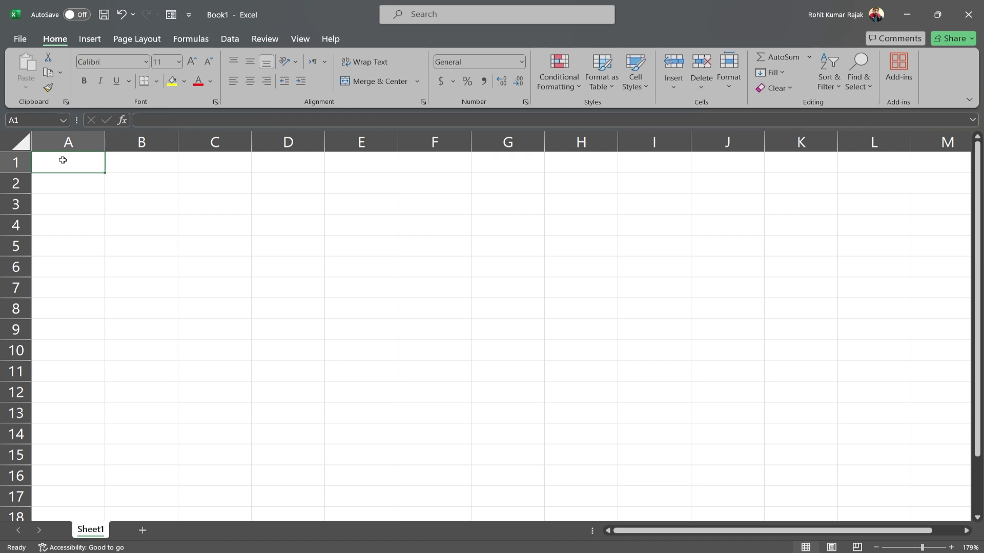
{"action": "type", "text": "Welc"}
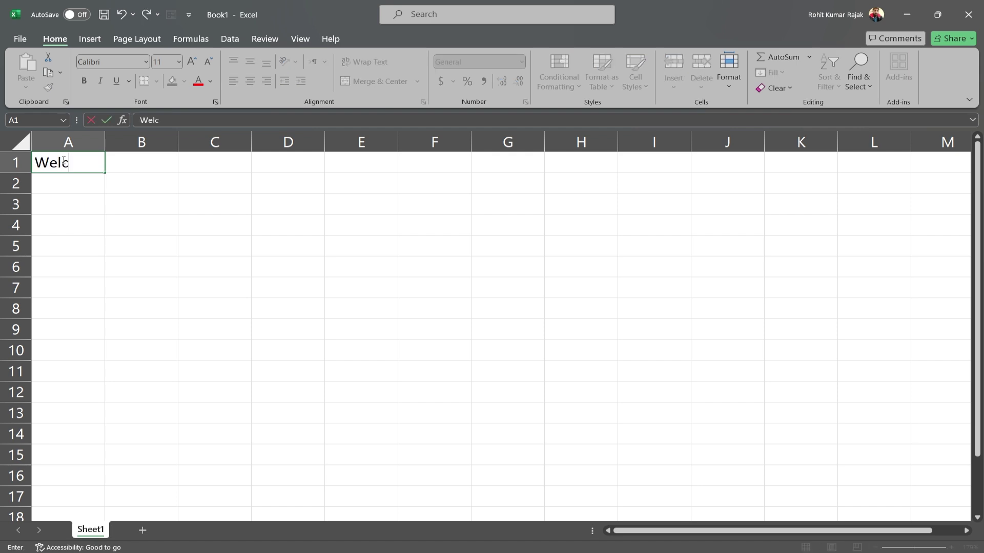
{"action": "type", "text": "ome to "}
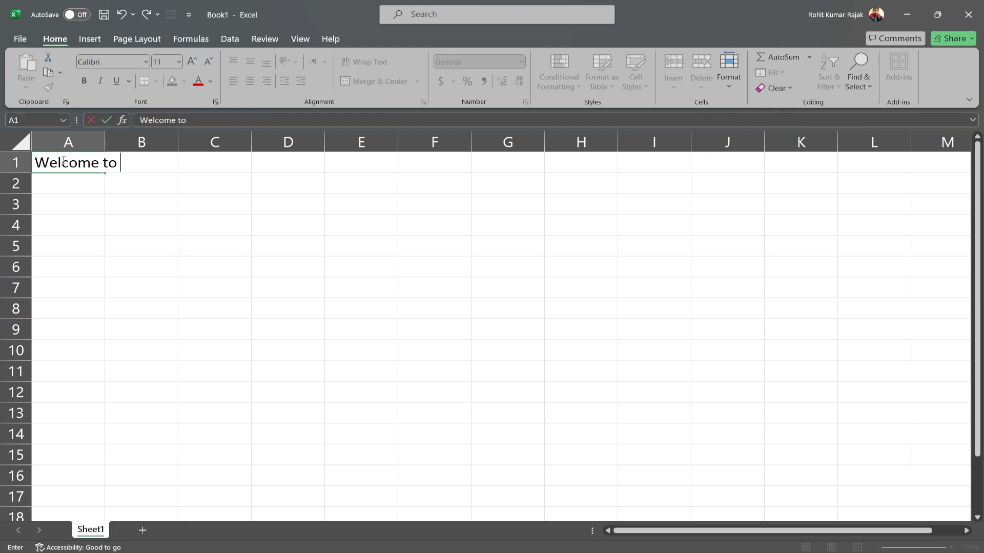
{"action": "type", "text": "the"}
{"action": "type", "text": " world"}
{"action": "key", "text": "Return"}
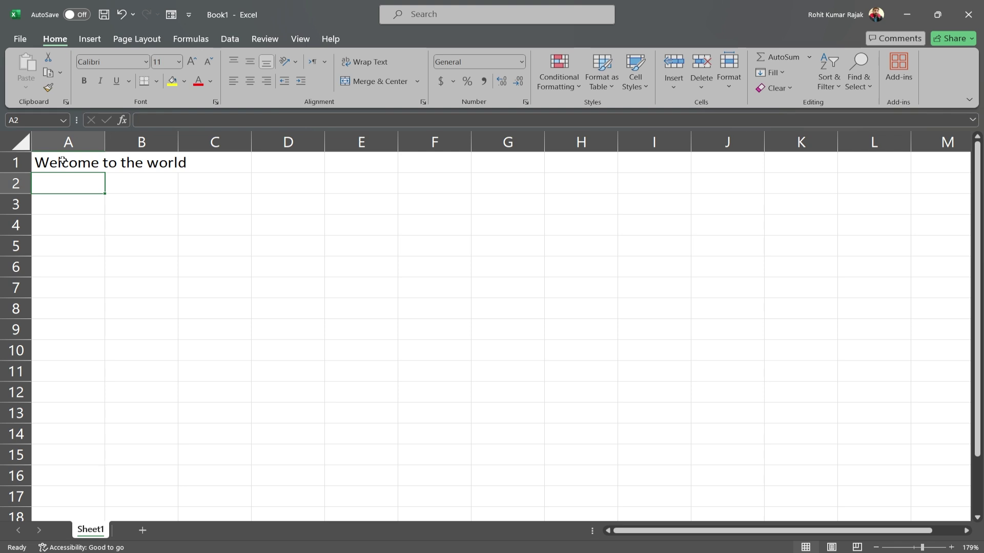
Enter 'Welcome to jumangi' in A2 despite the AutoComplete suggestion, moving down to A3
{"action": "type", "text": "Welcom"}
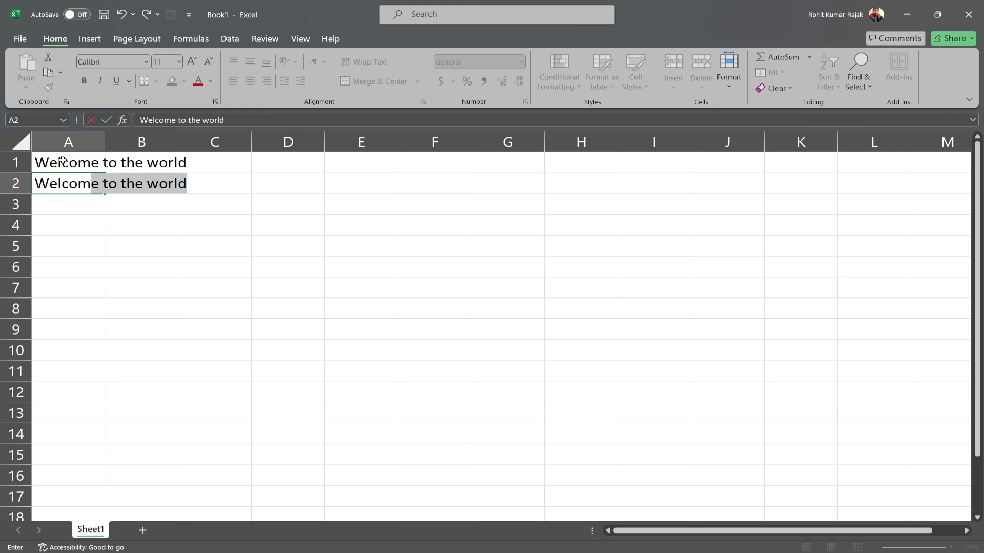
{"action": "type", "text": "e "}
{"action": "type", "text": "to j"}
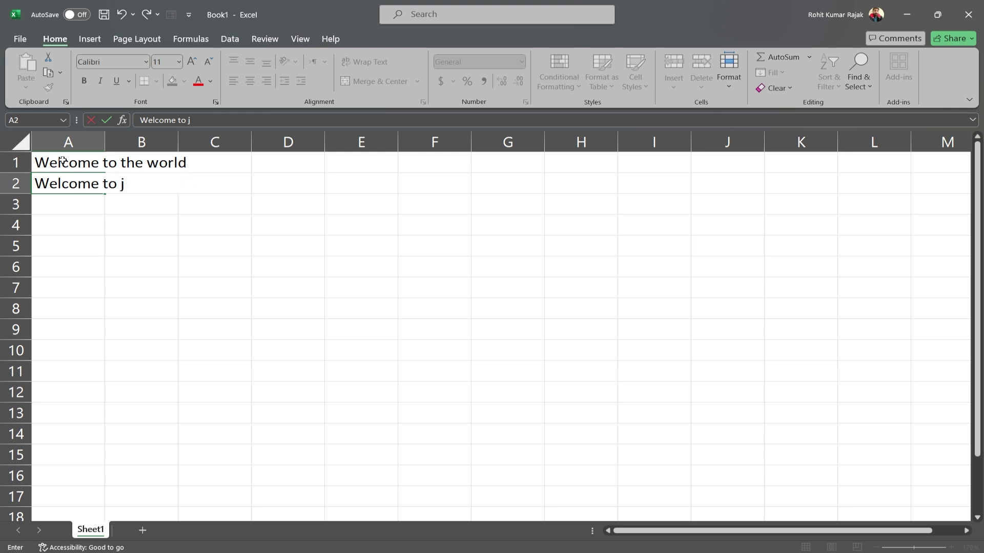
{"action": "type", "text": "umangi"}
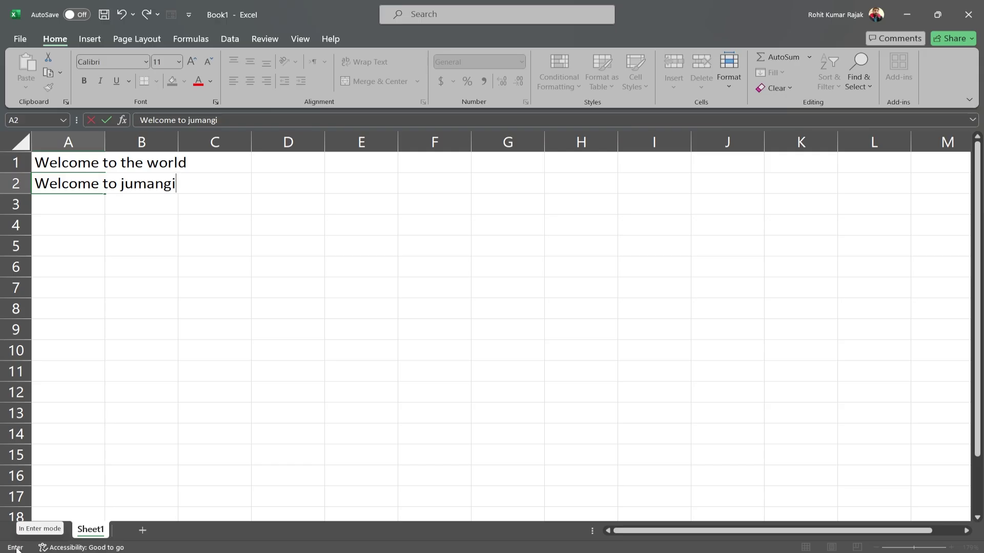
{"action": "key", "text": "Return"}
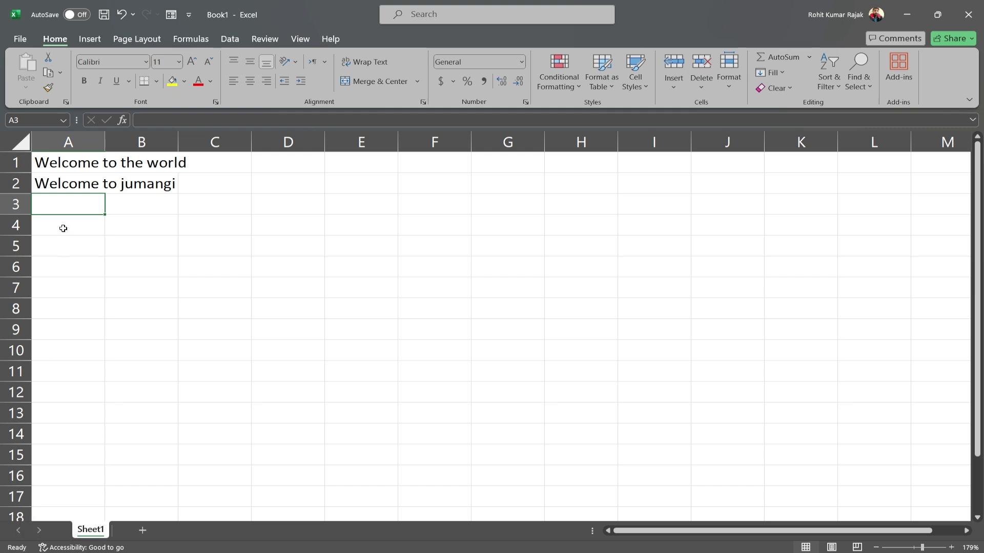
Type 'My journey to the west of earth' into A3, fixing a typo along the way
{"action": "type", "text": "My"}
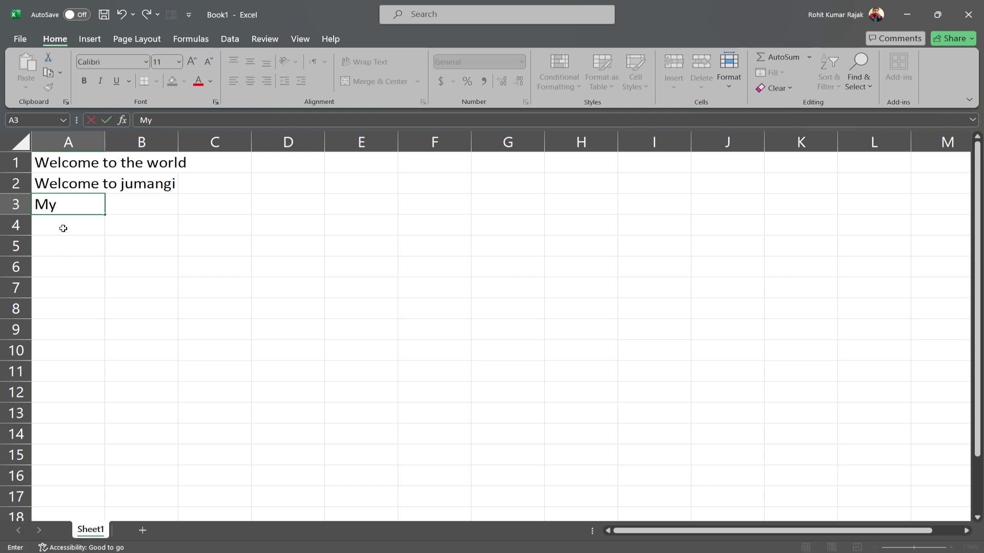
{"action": "type", "text": " journey "}
{"action": "type", "text": "to the"}
{"action": "key", "text": "BackSpace"}
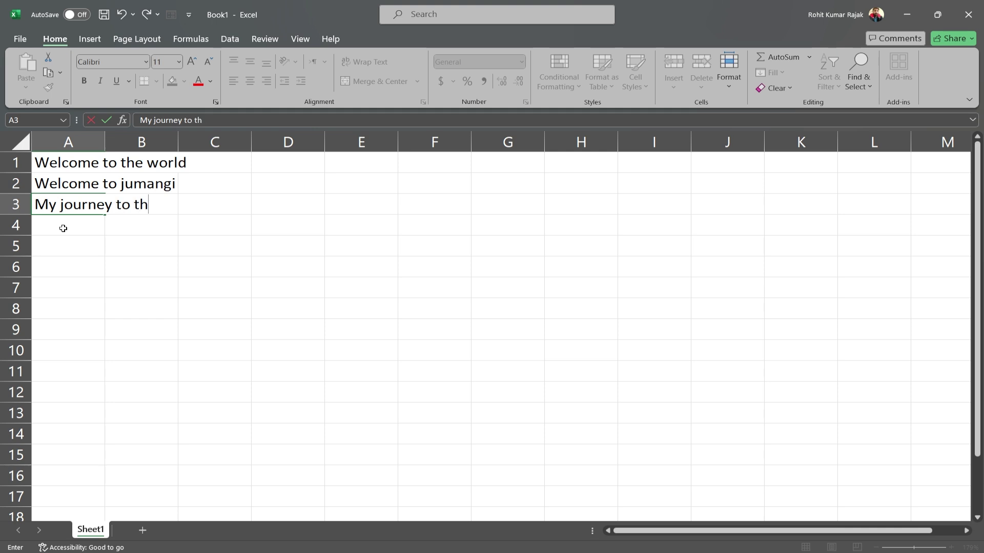
{"action": "type", "text": "e west o"}
{"action": "type", "text": "f earth"}
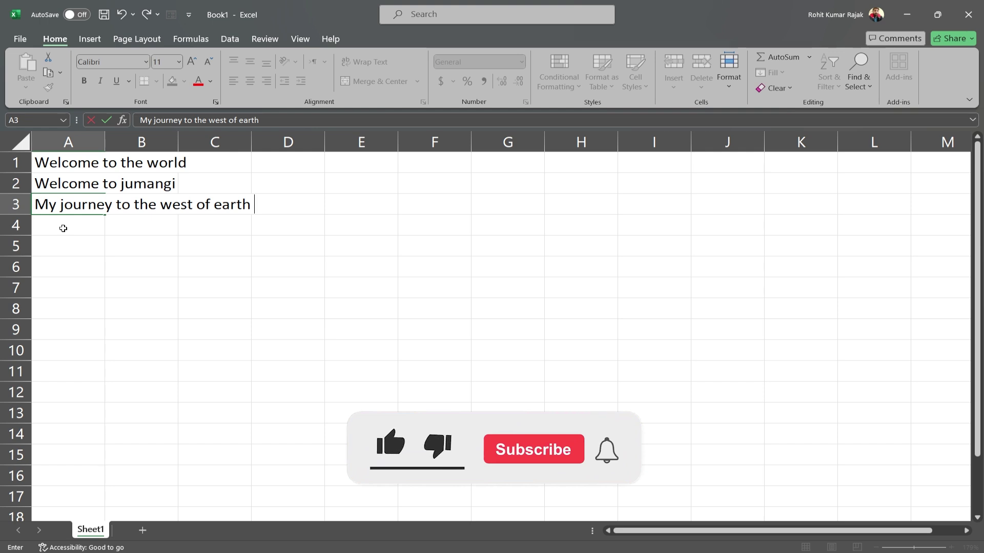
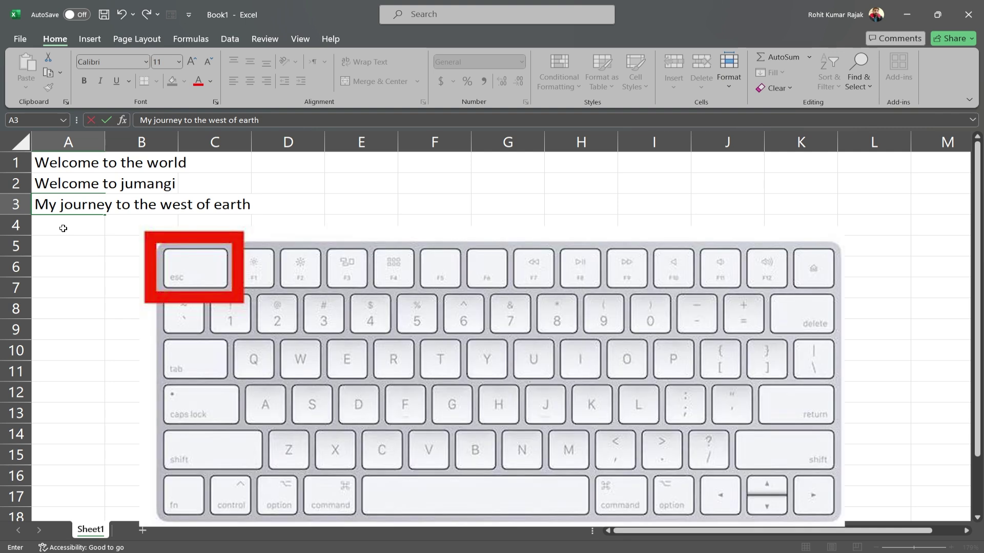
Cancel the unfinished entry in cell A3, leaving only rows A1 and A2
{"action": "key", "text": "Escape"}
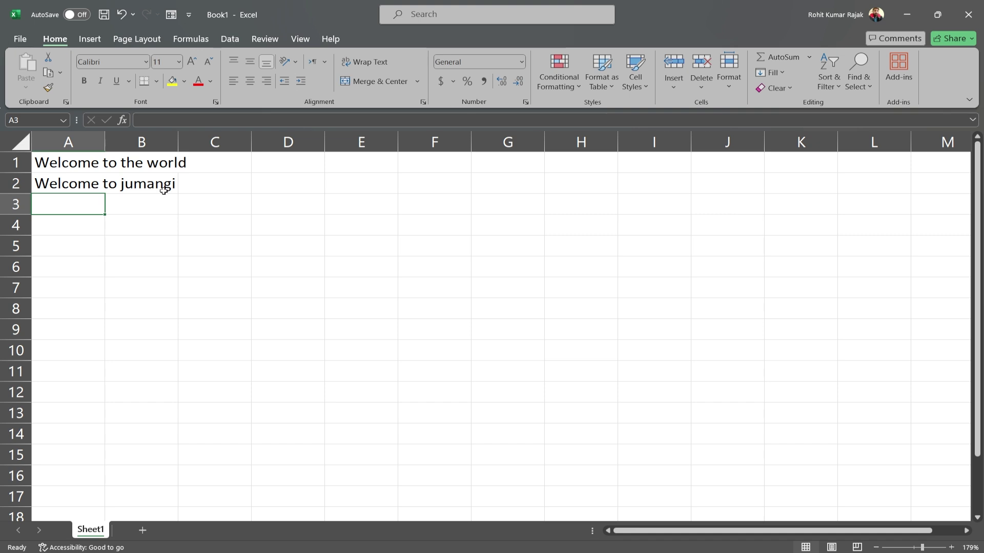
Save the workbook to the Desktop as 'myawosomeguide' using Save As
{"action": "left_click", "coordinate": [19, 39]}
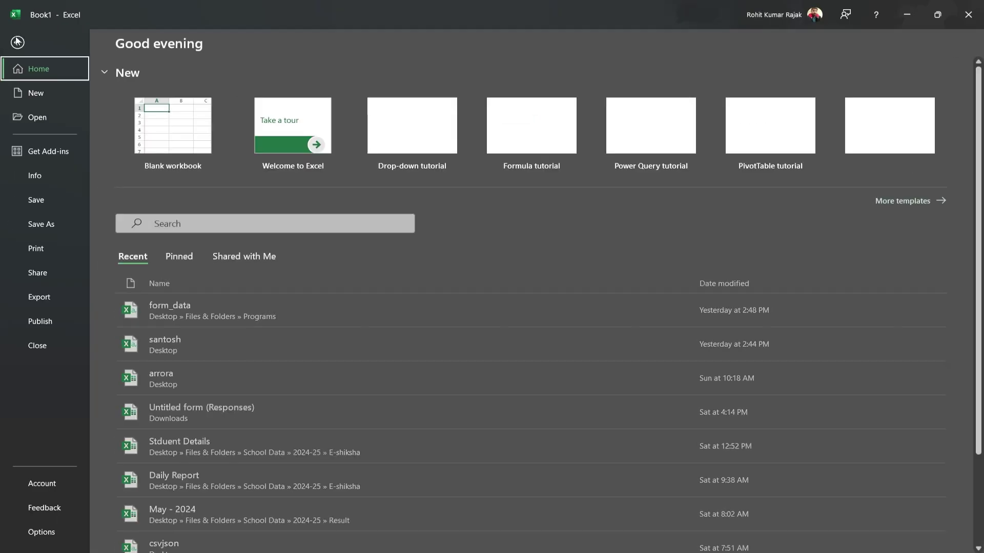
{"action": "left_click", "coordinate": [52, 227]}
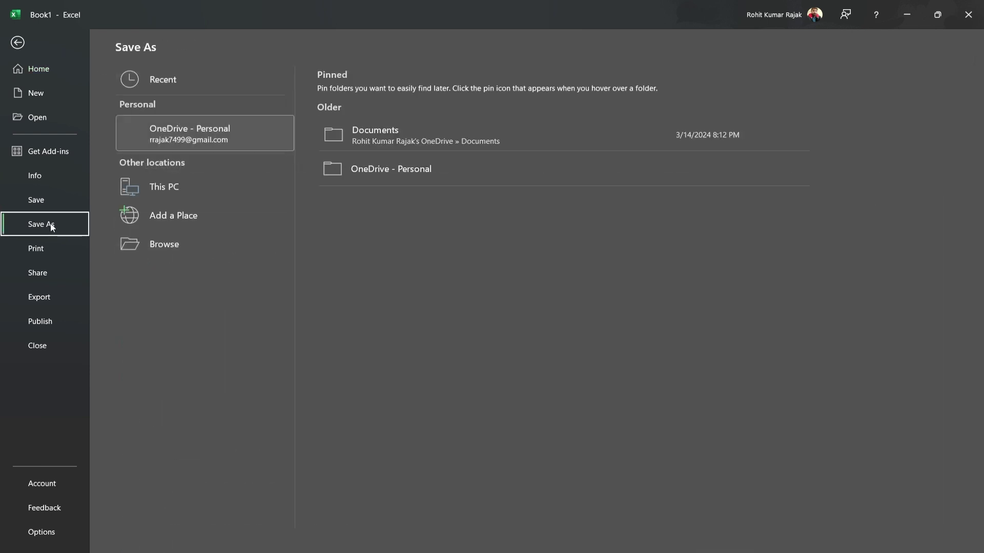
{"action": "left_click", "coordinate": [51, 198]}
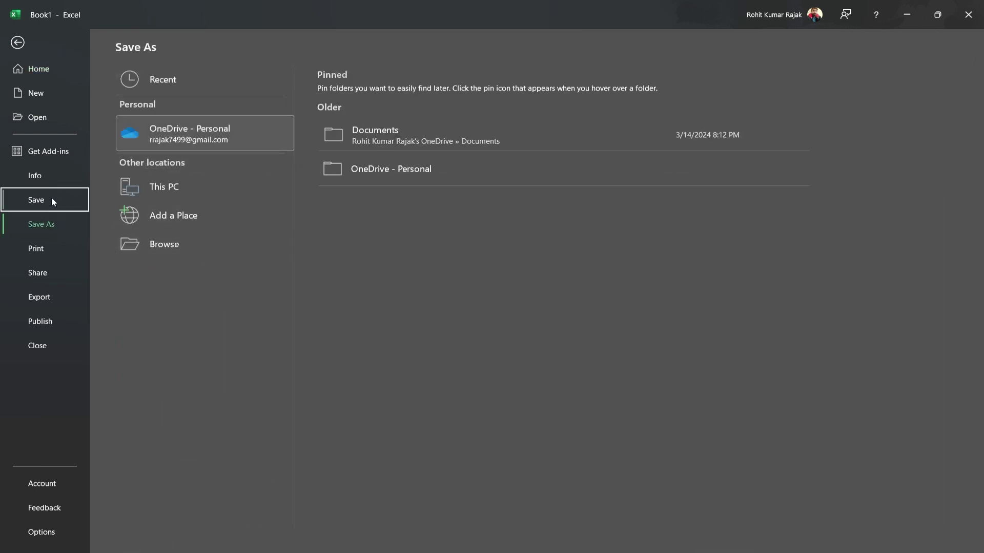
{"action": "left_click", "coordinate": [161, 241]}
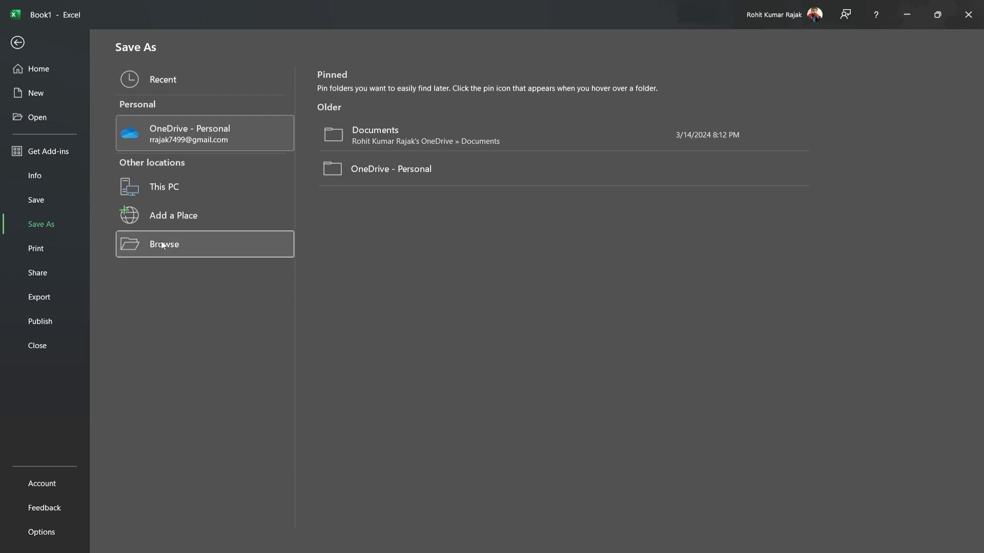
{"action": "left_click", "coordinate": [55, 119]}
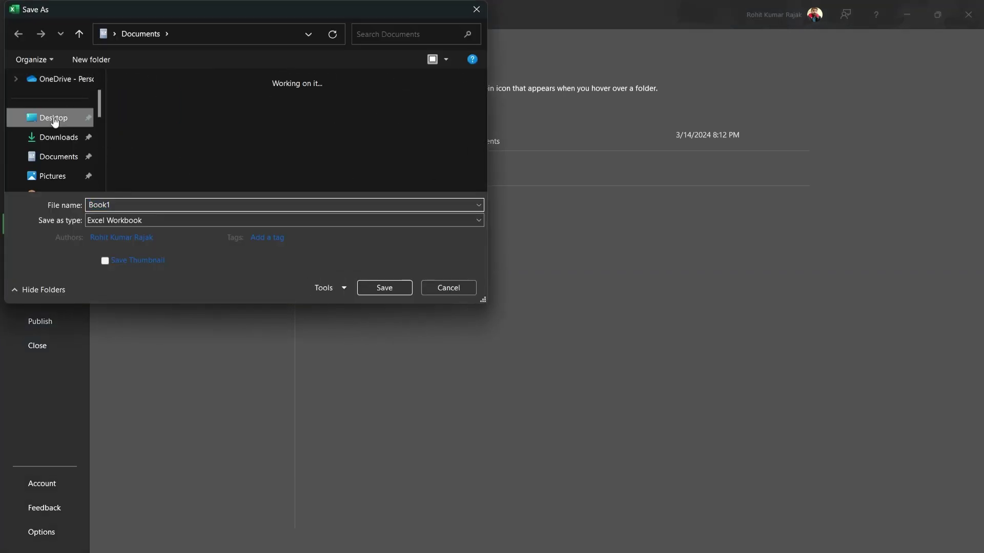
{"action": "left_click", "coordinate": [214, 206]}
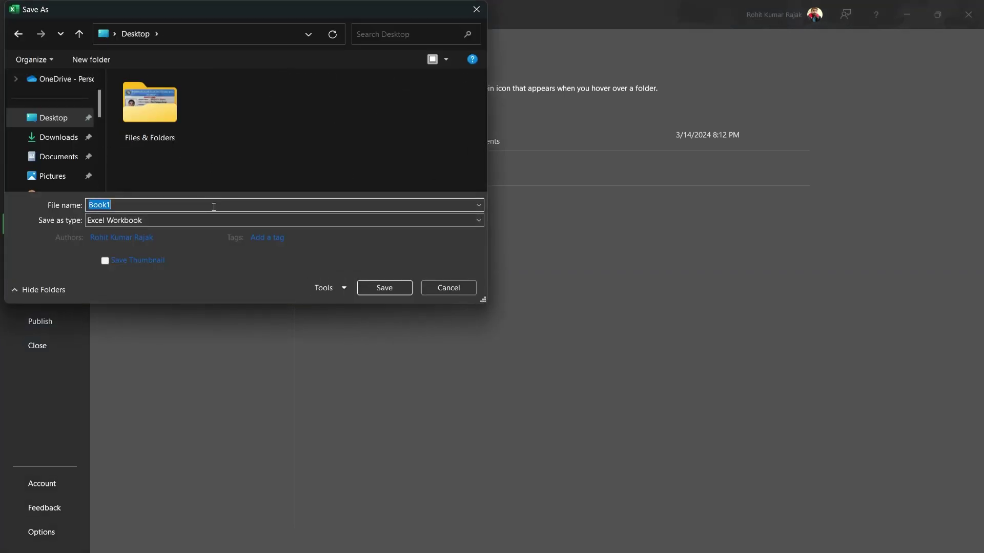
{"action": "type", "text": "myawo"}
{"action": "type", "text": "someguid"}
{"action": "type", "text": "e"}
{"action": "key", "text": "Return"}
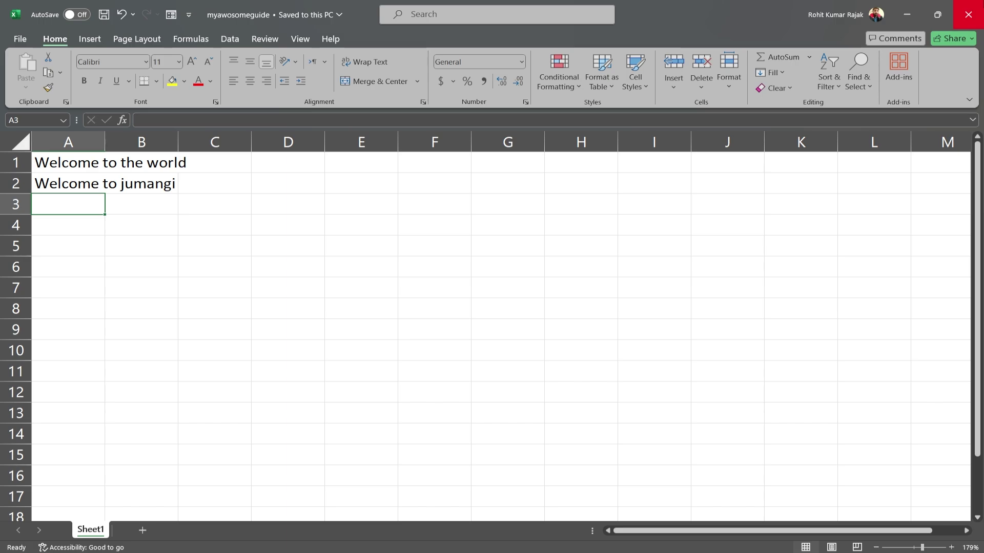
Close Excel and reopen 'myawosomeguide' from its Desktop icon
{"action": "left_click", "coordinate": [968, 15]}
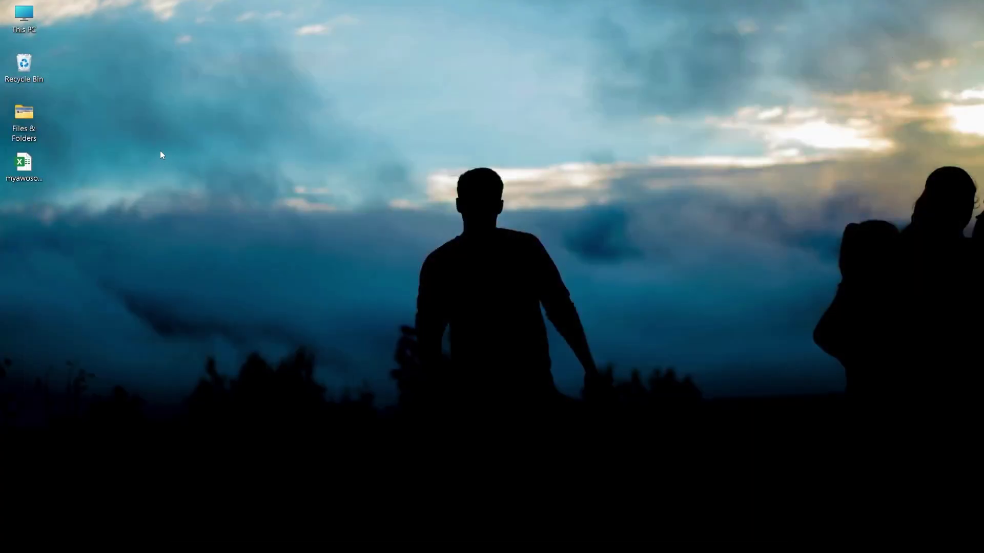
{"action": "left_click", "coordinate": [17, 175]}
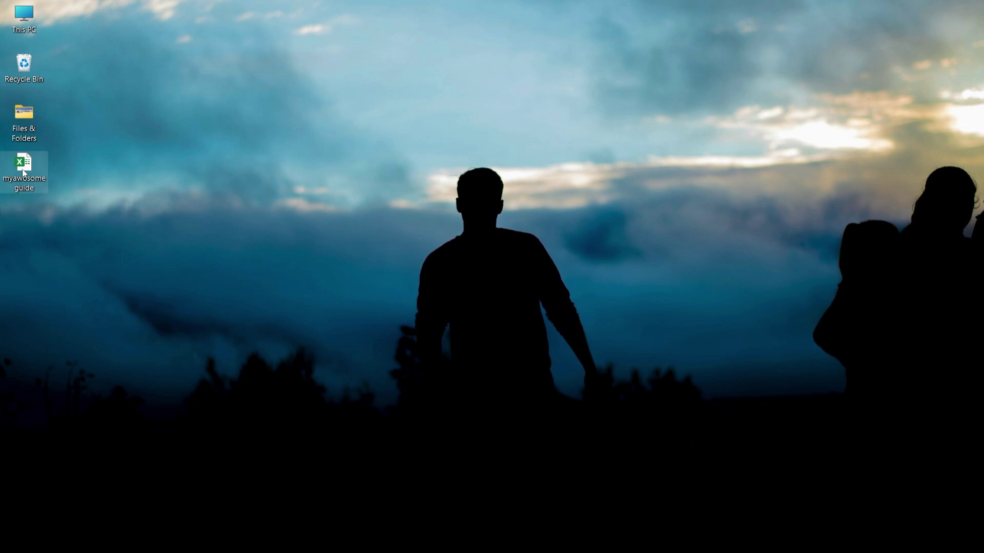
{"action": "double_click", "coordinate": [24, 173]}
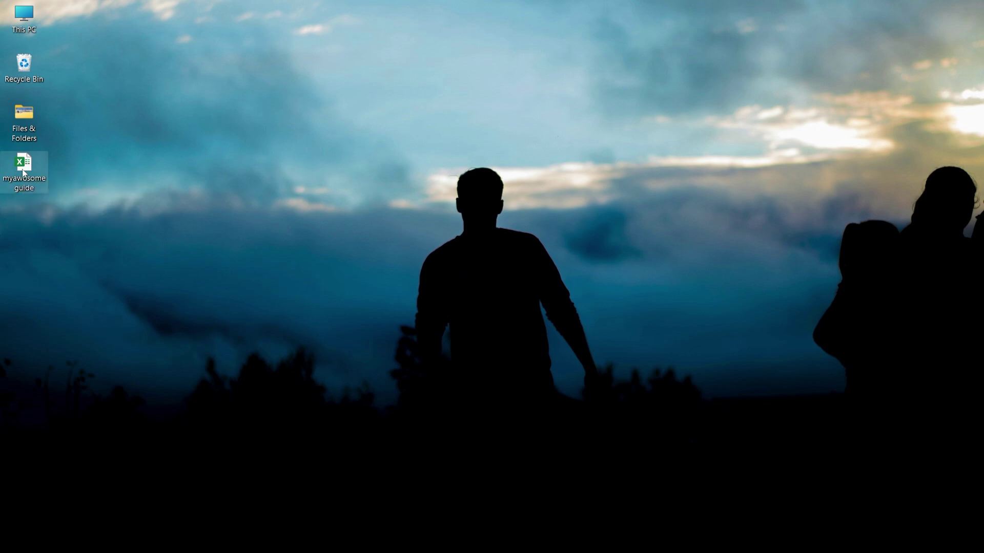